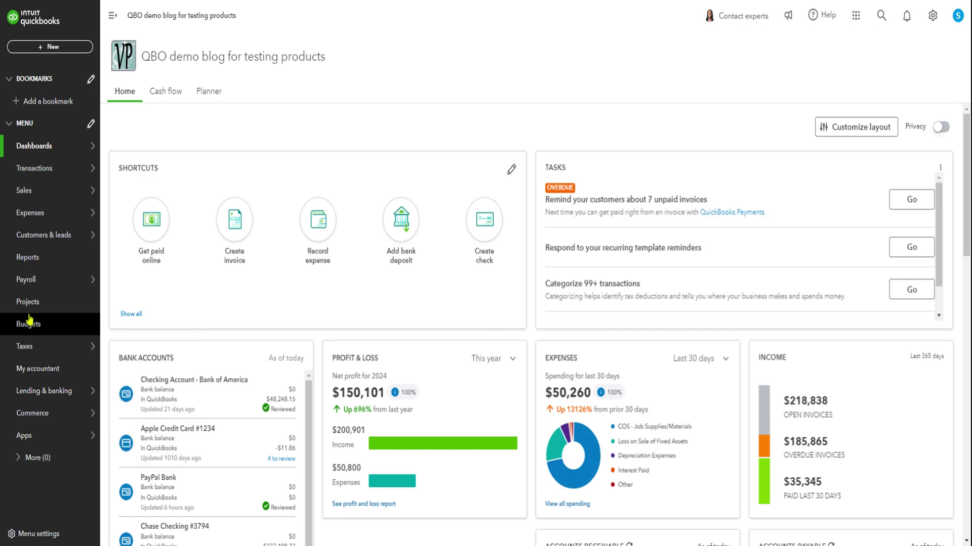
# Open the Chart of accounts and scroll down the account list
pyautogui.moveTo(33, 289)
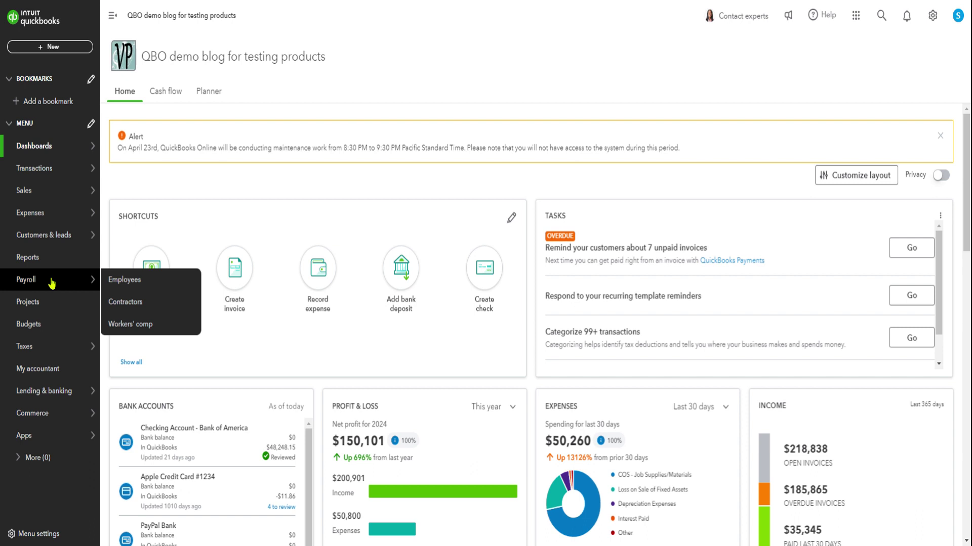
pyautogui.moveTo(67, 178)
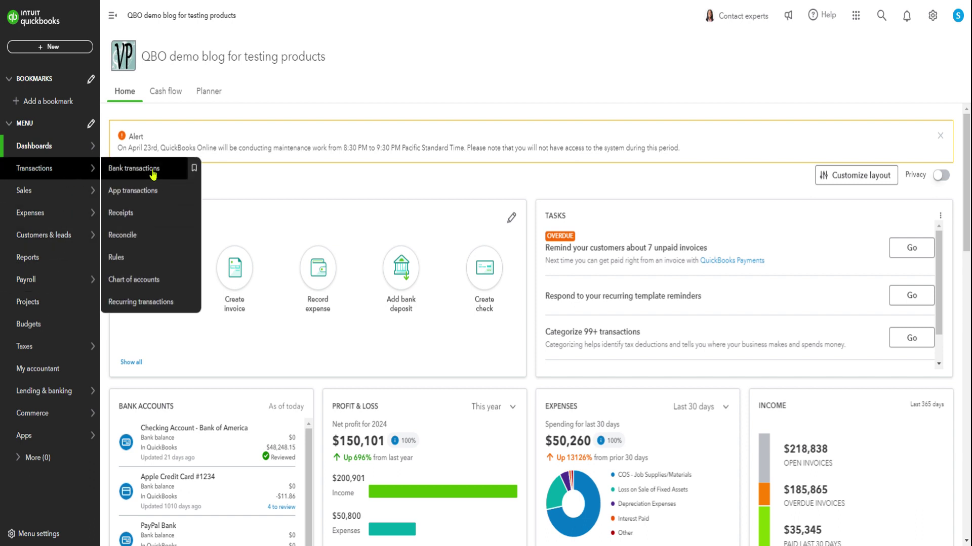
pyautogui.click(136, 279)
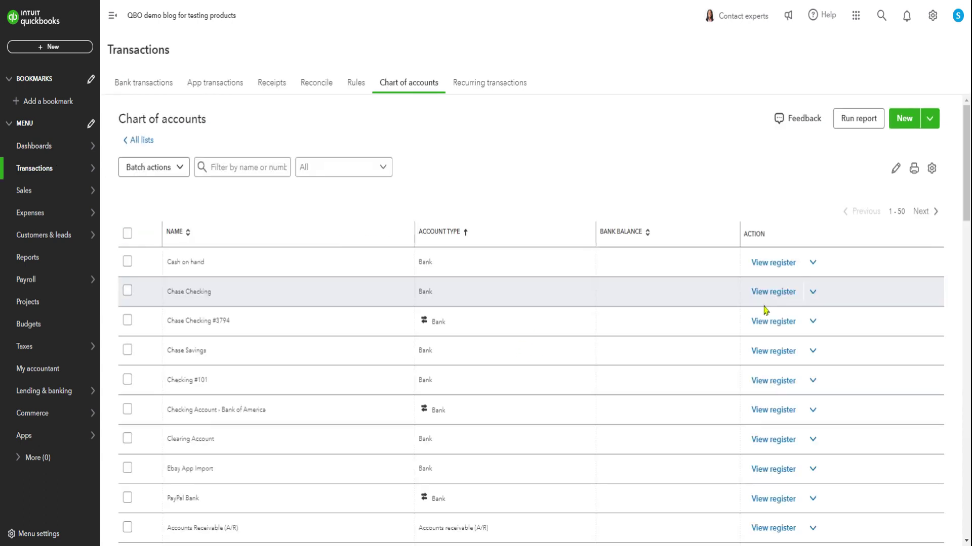
pyautogui.scroll(-5, 661, 330)
pyautogui.scroll(-3, 661, 332)
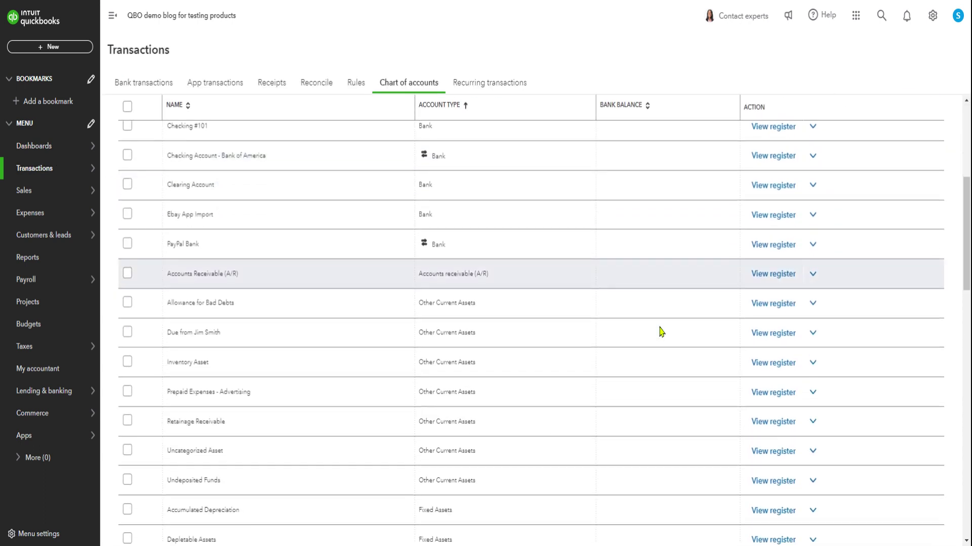
pyautogui.scroll(-5, 661, 330)
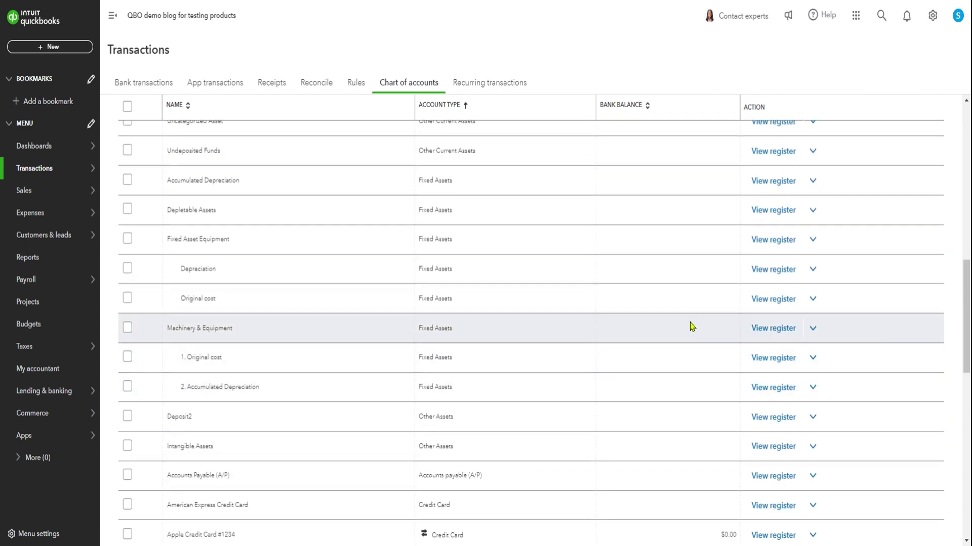
# View the 1. Original cost register, then return to the Chart of accounts at Fixed Assets
pyautogui.click(773, 360)
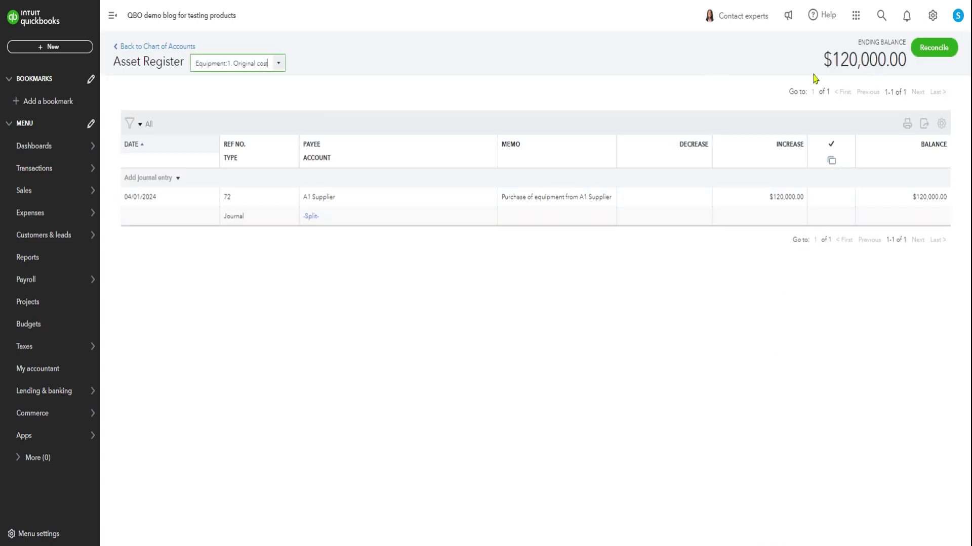
pyautogui.click(148, 46)
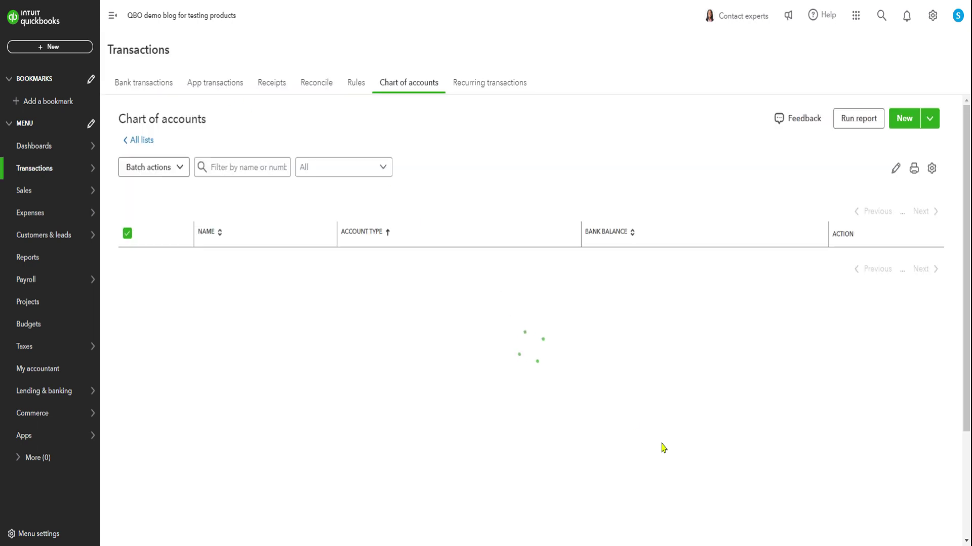
pyautogui.scroll(-5, 653, 420)
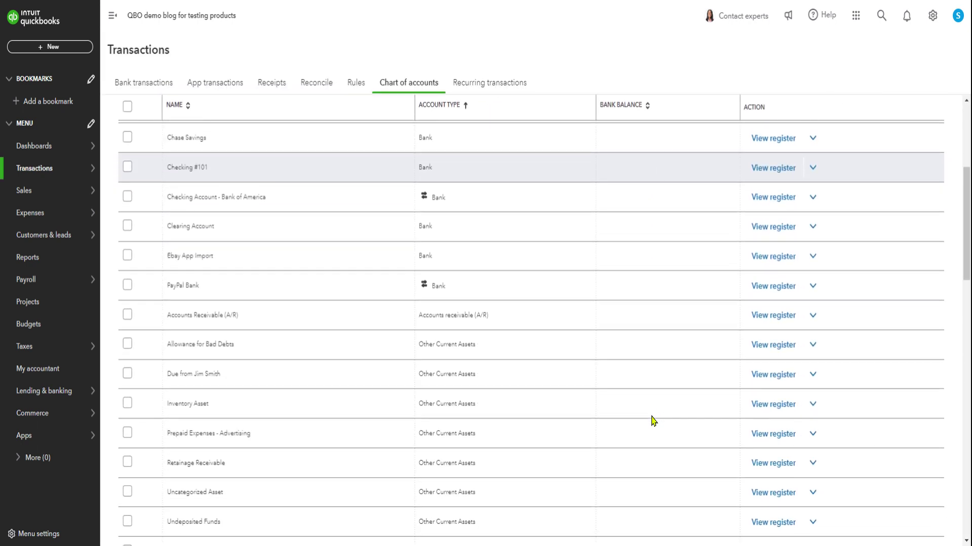
pyautogui.scroll(-1, 651, 419)
pyautogui.scroll(-4, 481, 404)
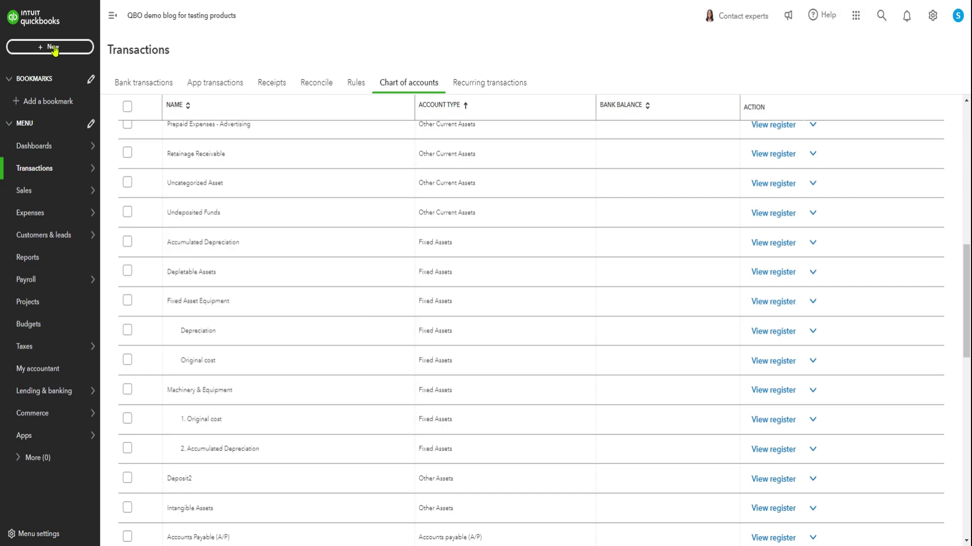
# Start a new journal entry dated 04/01/2024
pyautogui.click(53, 48)
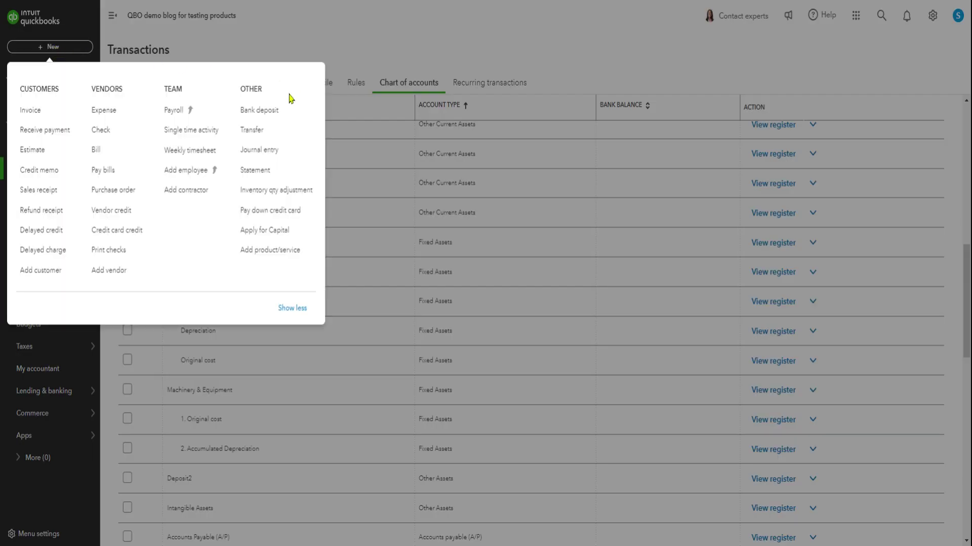
pyautogui.click(267, 154)
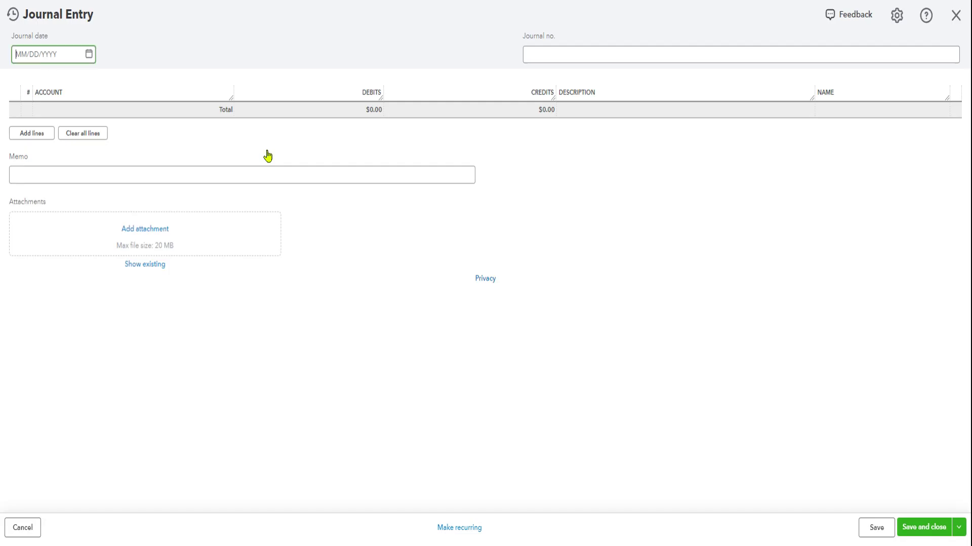
pyautogui.click(90, 57)
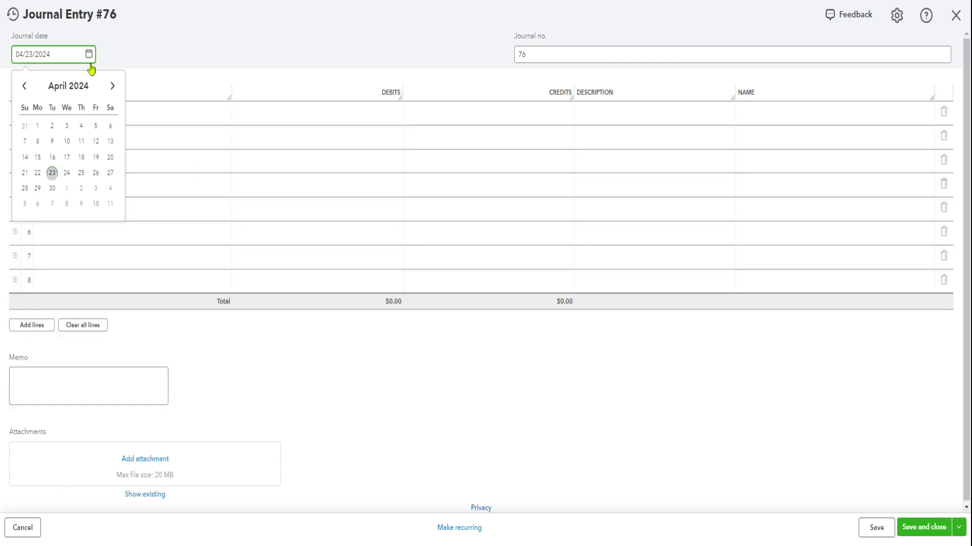
pyautogui.click(40, 132)
# Debit Depreciation $2,000 on line 1
pyautogui.click(117, 119)
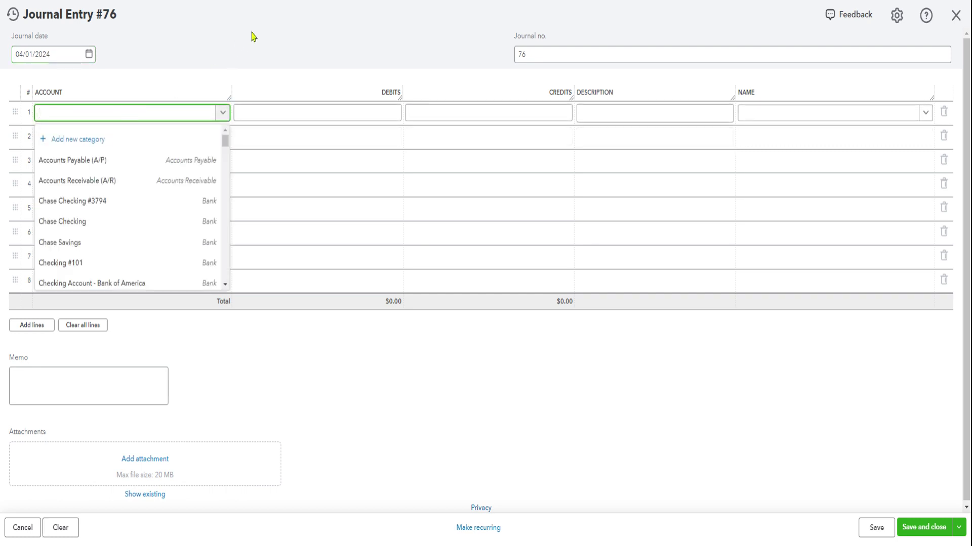
pyautogui.write('dep')
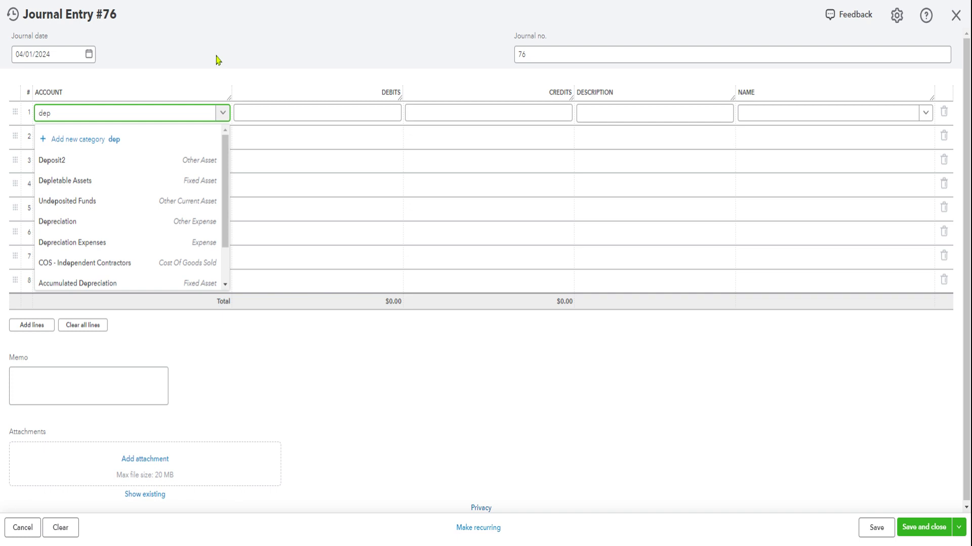
pyautogui.click(91, 223)
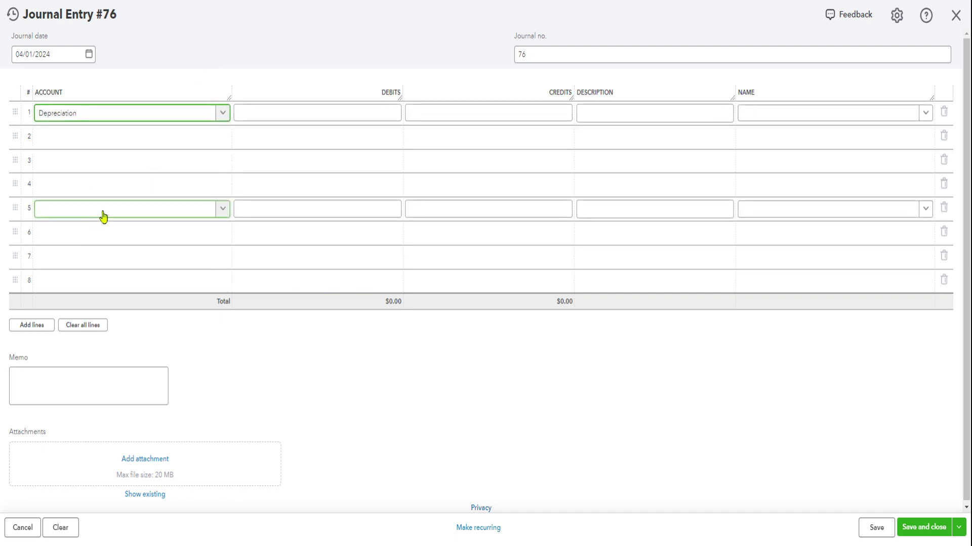
pyautogui.click(366, 112)
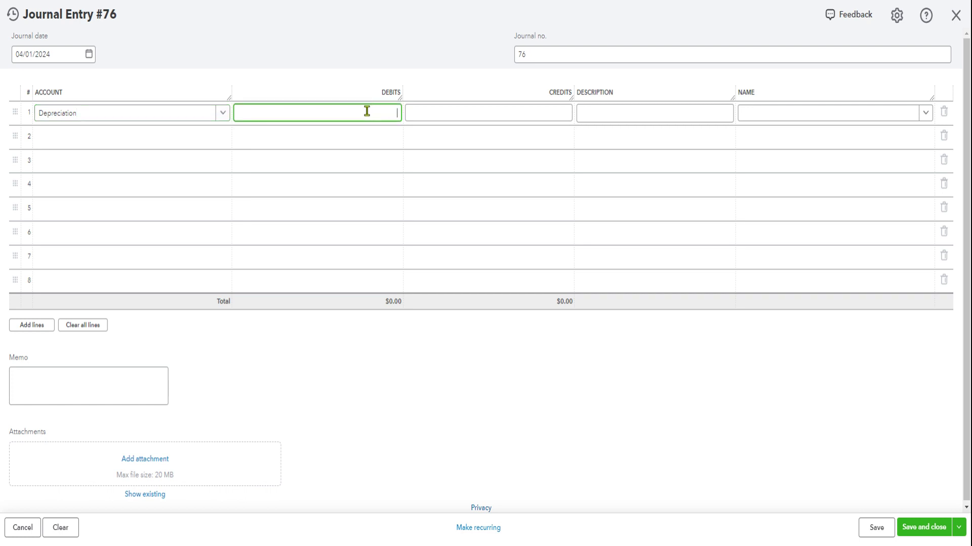
pyautogui.write('2000')
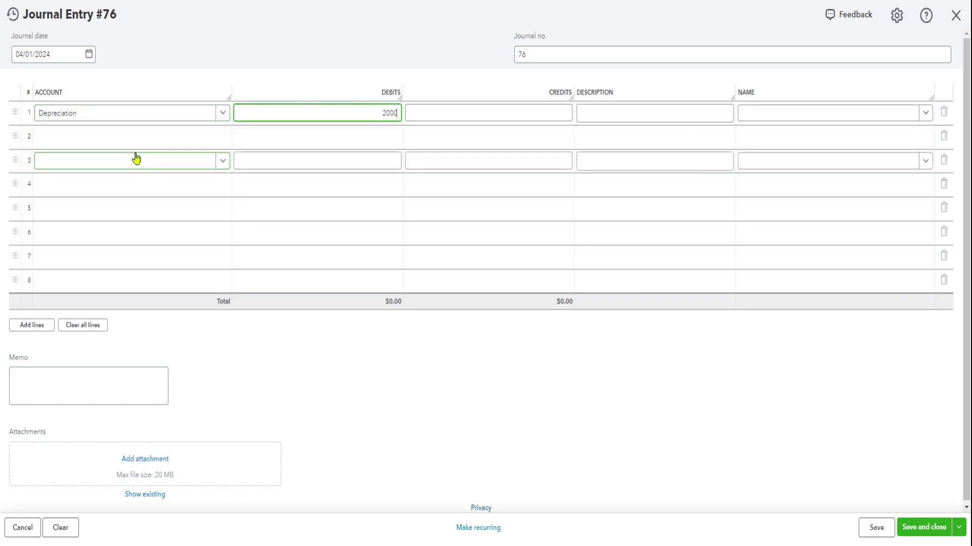
# Credit Machinery & Equipment:2. Accumulated Depreciation on line 2
pyautogui.click(212, 143)
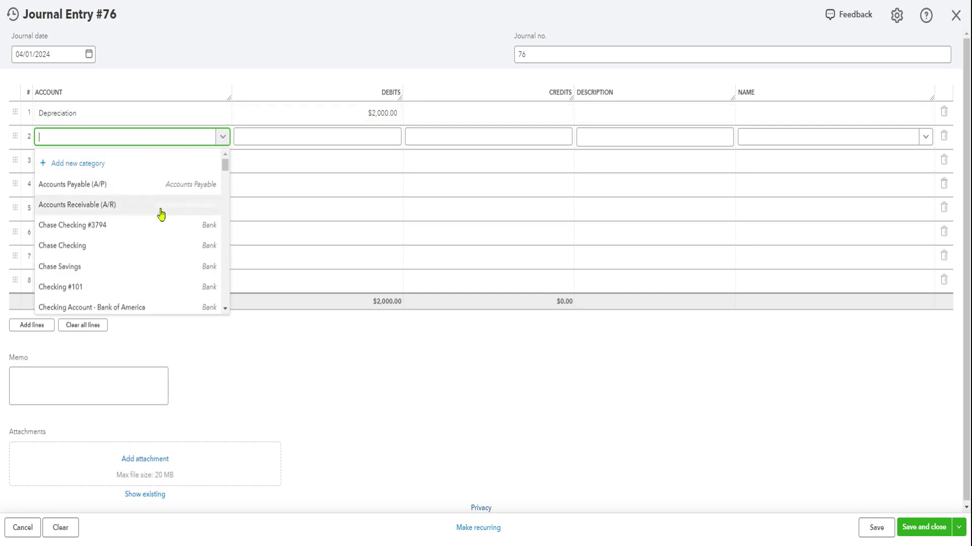
pyautogui.write('acc')
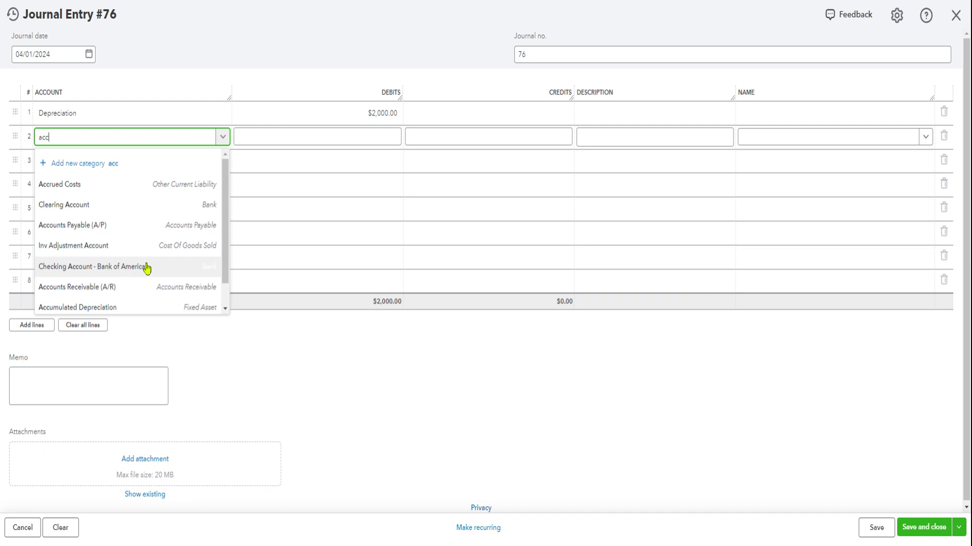
pyautogui.scroll(-1, 148, 296)
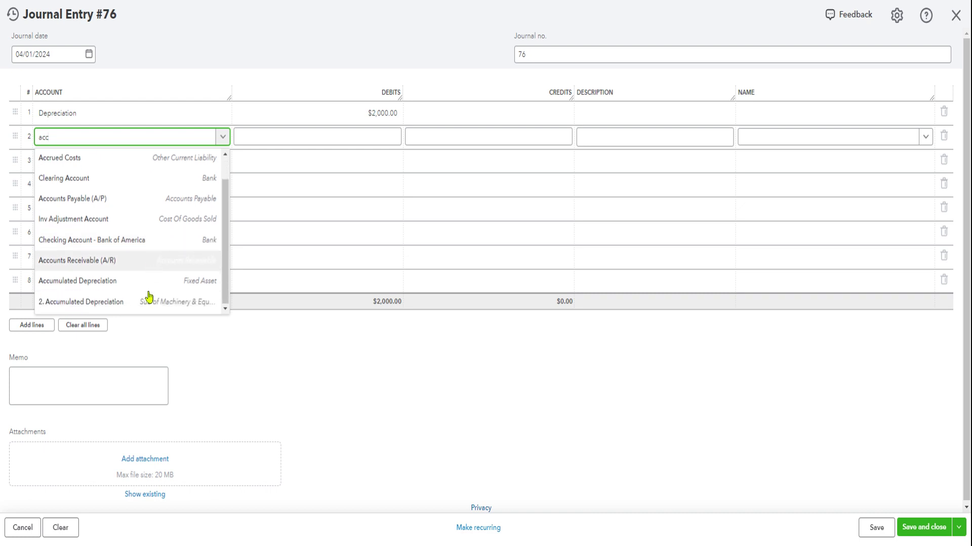
pyautogui.click(114, 302)
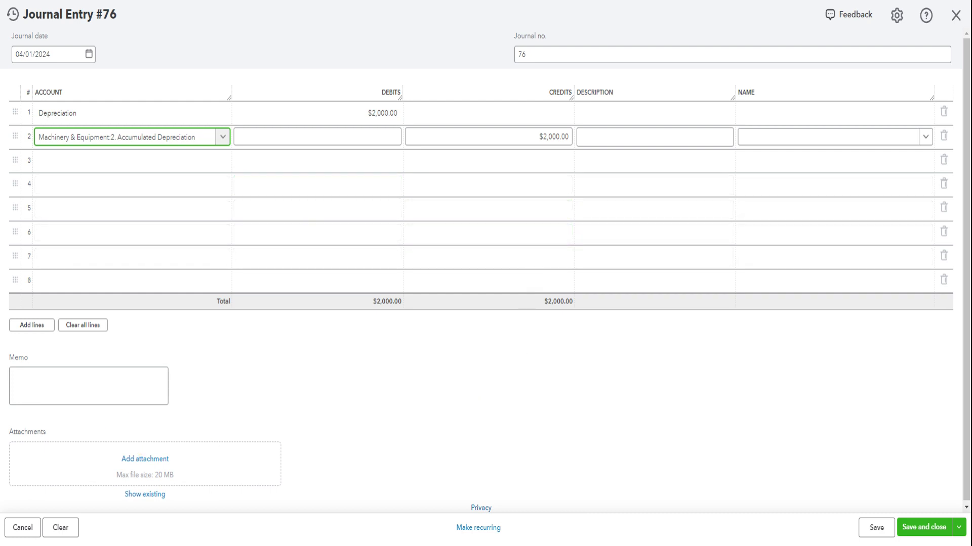
# Add the memo 'To record monthly depreciation expense, starting from April 2024 through' and save entry #76
pyautogui.click(22, 384)
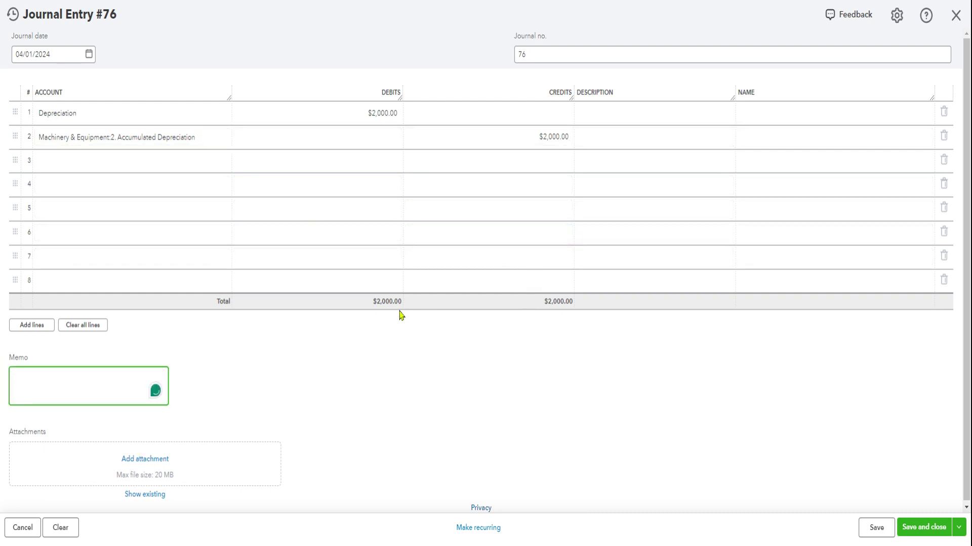
pyautogui.write('To')
pyautogui.write('record monthly depreciat')
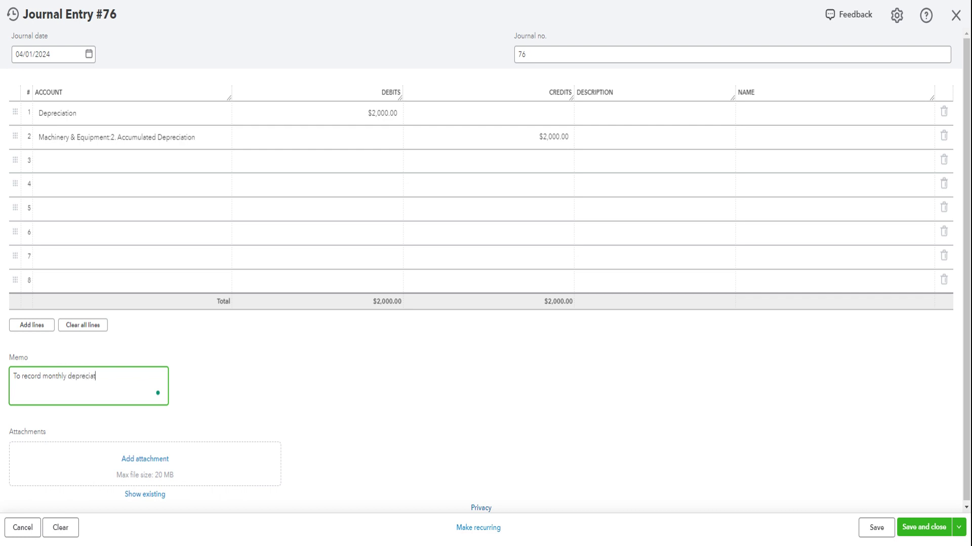
pyautogui.write('ion expense, starting from Aprol 23')
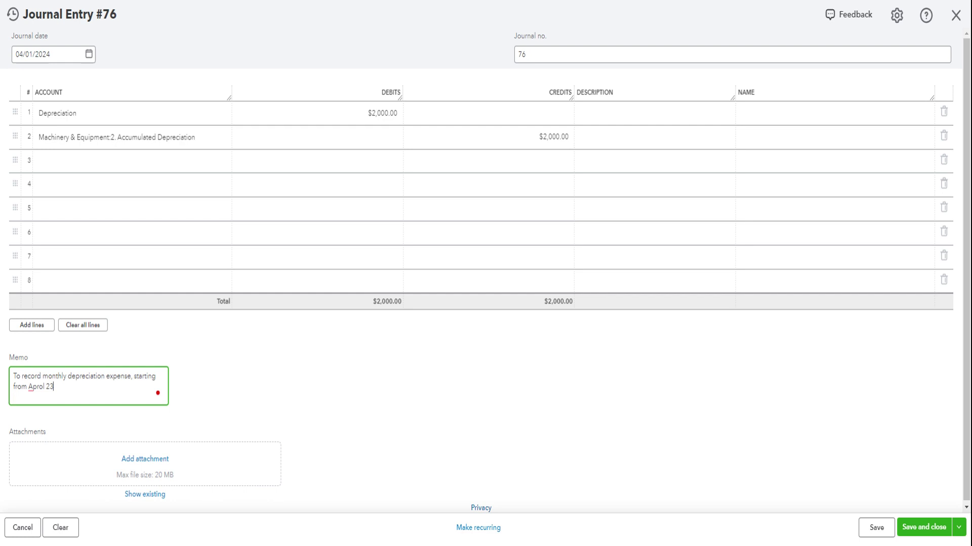
pyautogui.press('BackSpace')
pyautogui.press('BackSpace')
pyautogui.write('2024 through')
pyautogui.click(397, 358)
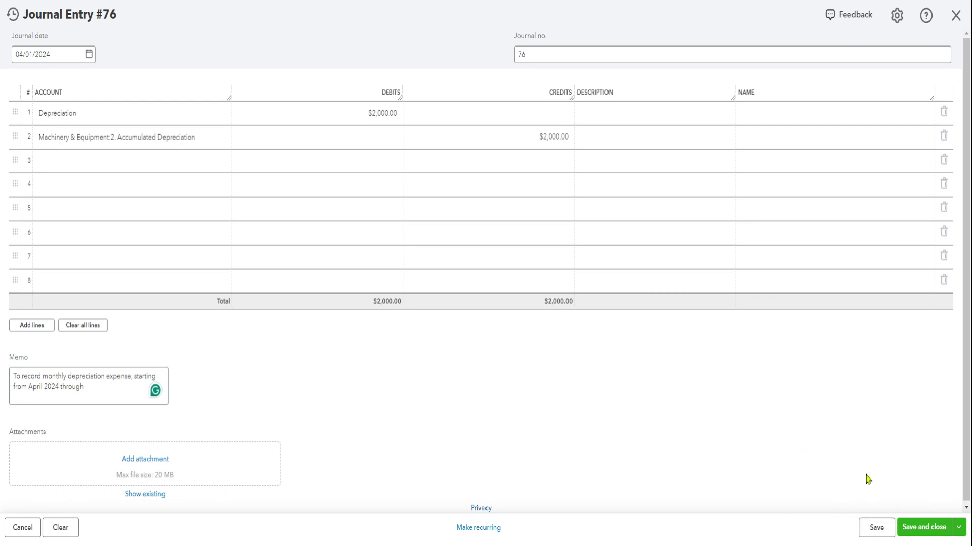
pyautogui.click(875, 529)
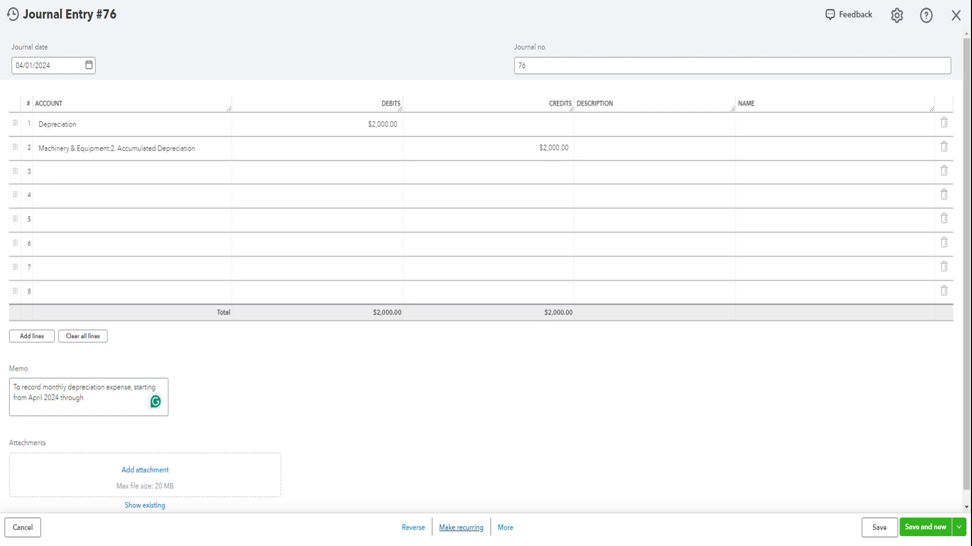
# Make entry #76 a Scheduled monthly template 'Equipment Depreciation Expense' starting 05/01/2024
pyautogui.click(458, 527)
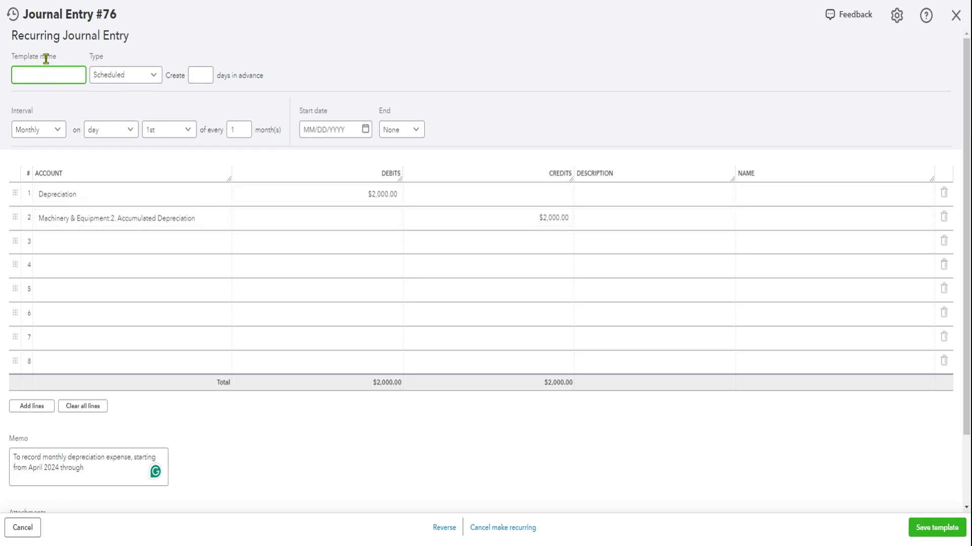
pyautogui.write('Equip')
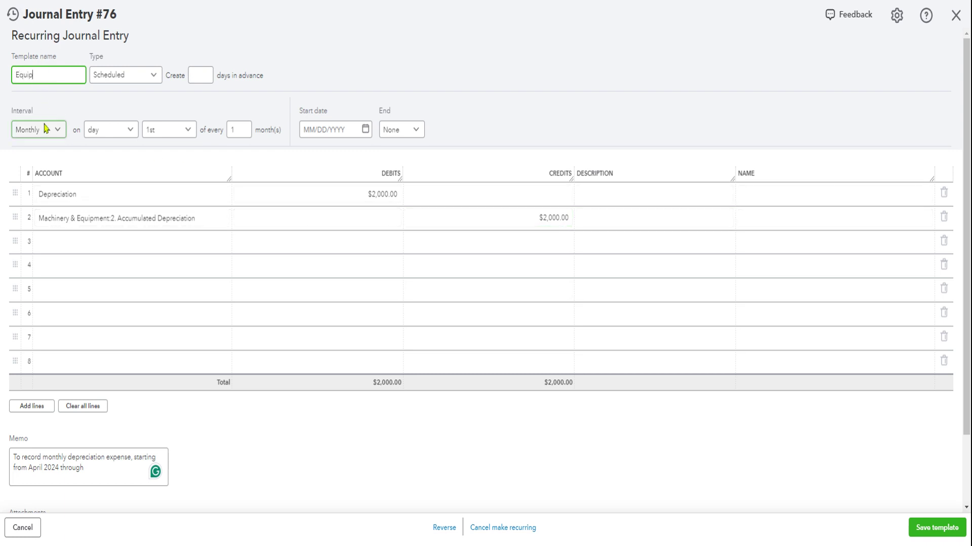
pyautogui.write('men')
pyautogui.write('t De')
pyautogui.write('preciation E')
pyautogui.write('xpense')
pyautogui.click(156, 79)
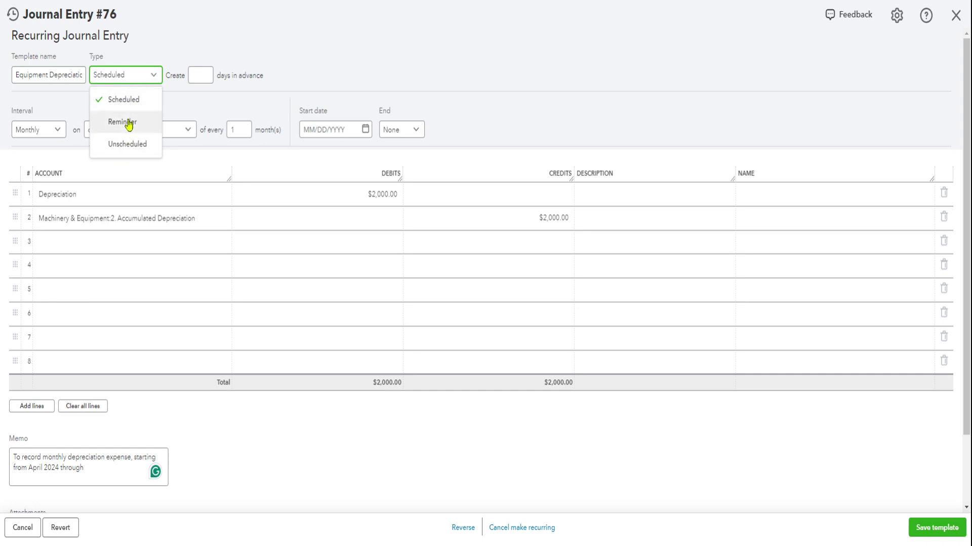
pyautogui.click(177, 36)
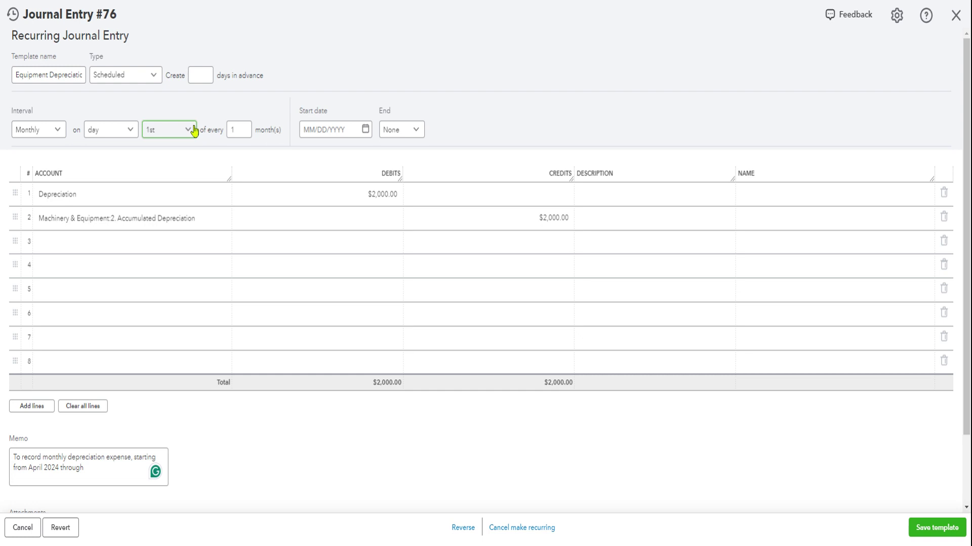
pyautogui.click(365, 129)
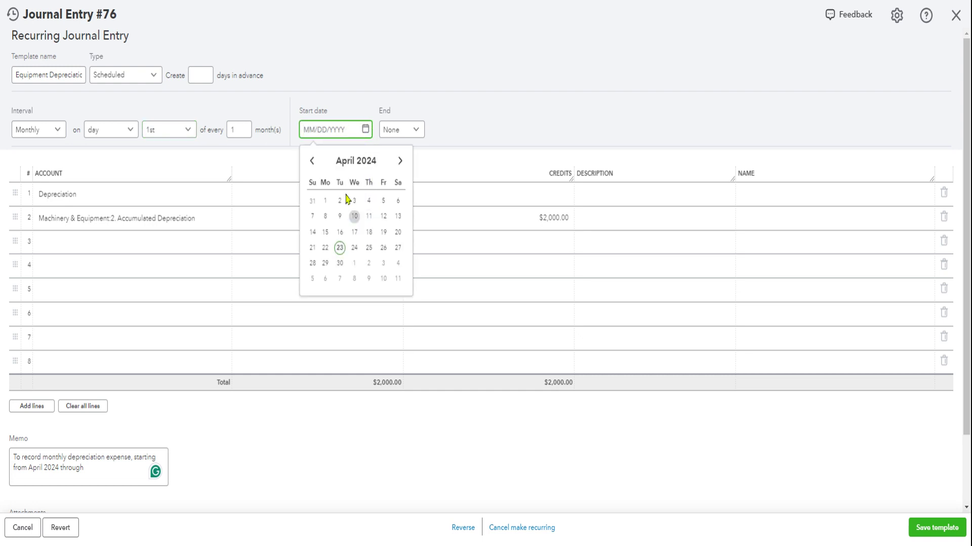
pyautogui.click(400, 161)
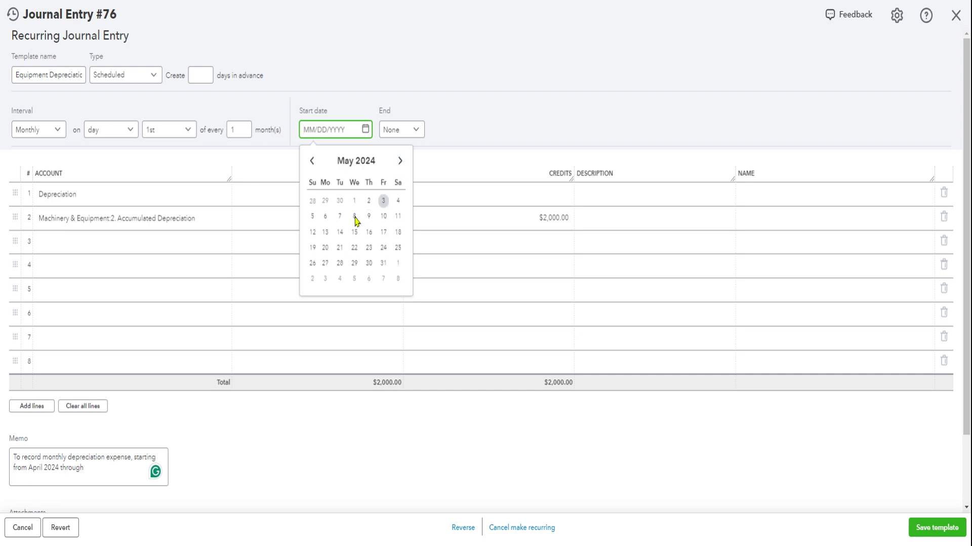
pyautogui.click(354, 201)
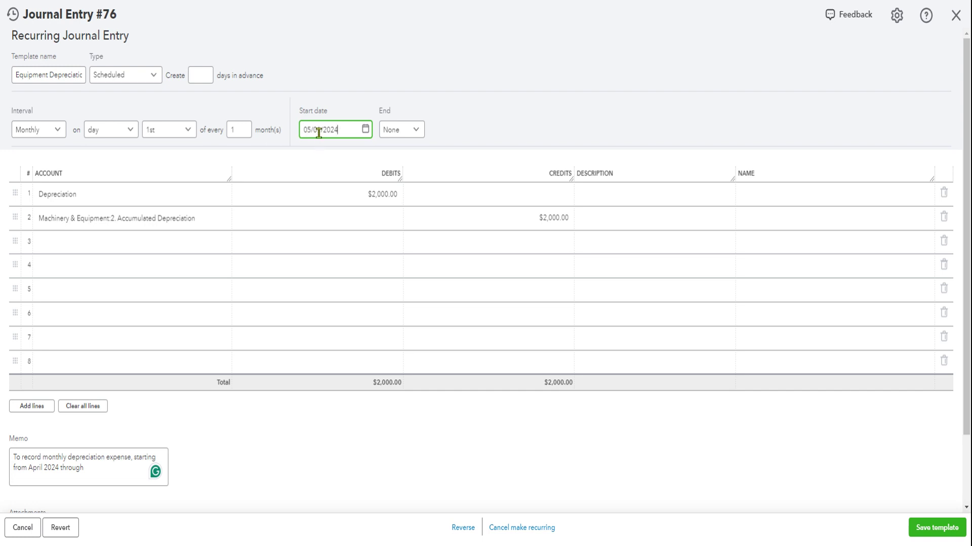
# Set the recurring template to end by 04/01/2029 and save it
pyautogui.click(419, 134)
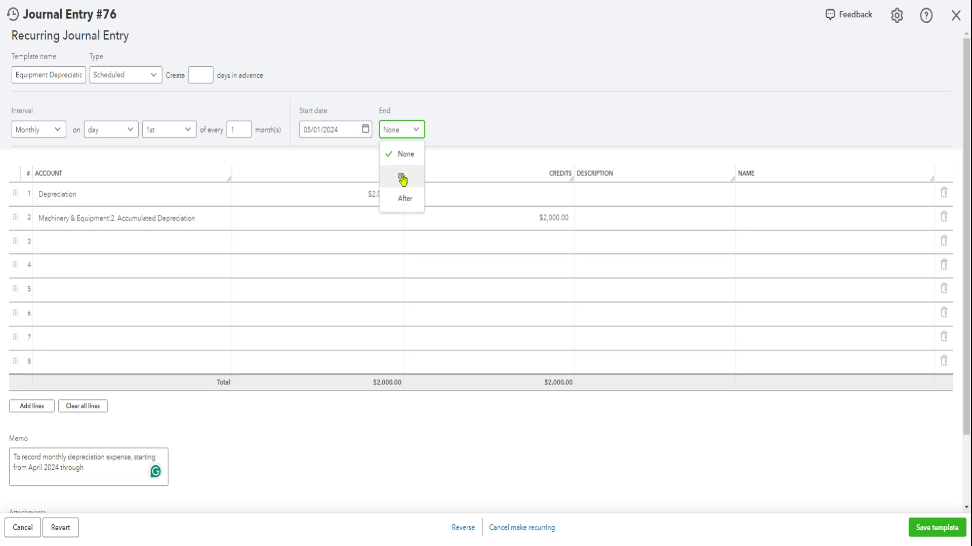
pyautogui.click(456, 72)
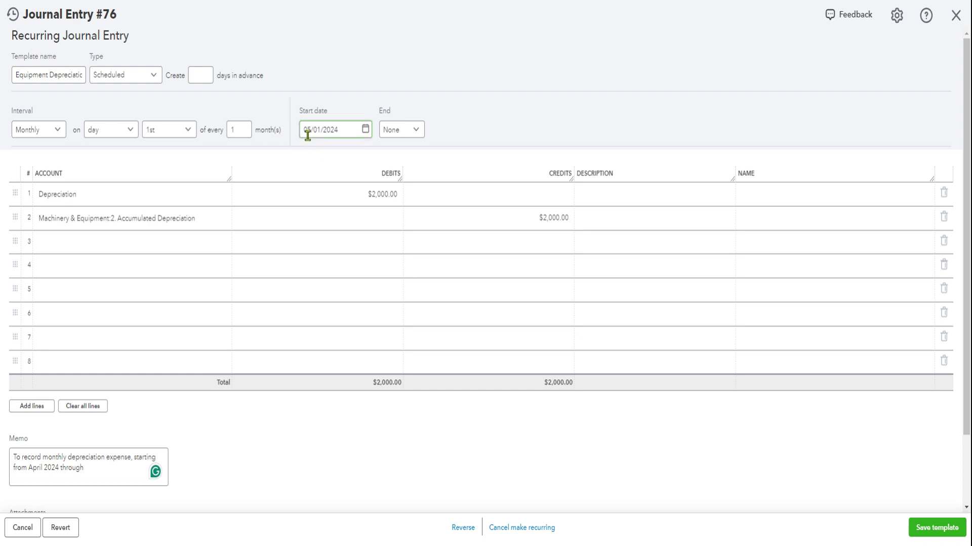
pyautogui.click(419, 133)
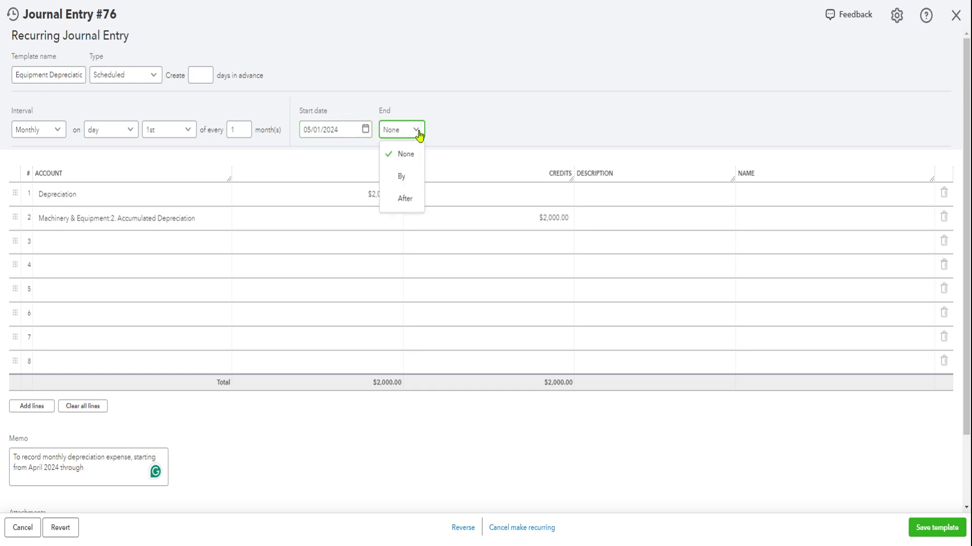
pyautogui.click(403, 181)
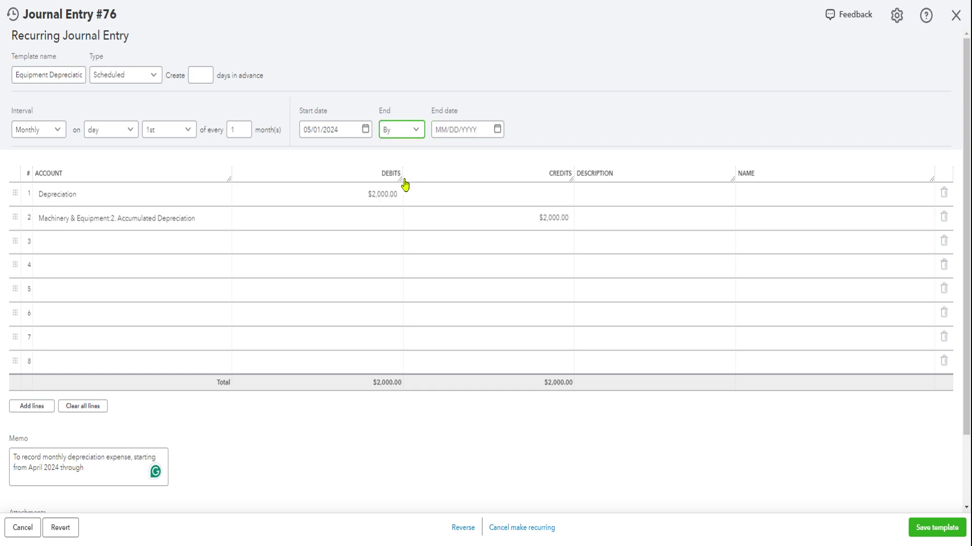
pyautogui.click(481, 129)
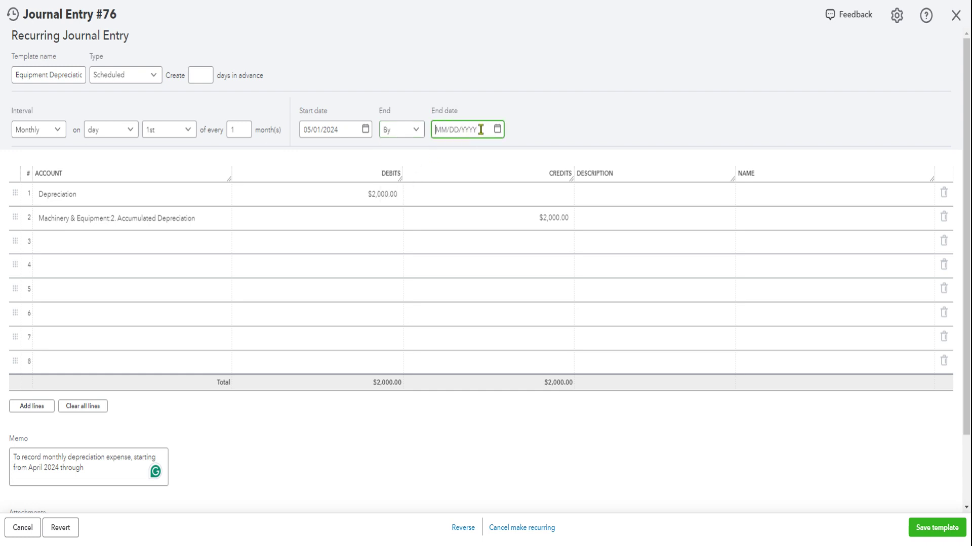
pyautogui.write('4/1/2029')
pyautogui.click(506, 72)
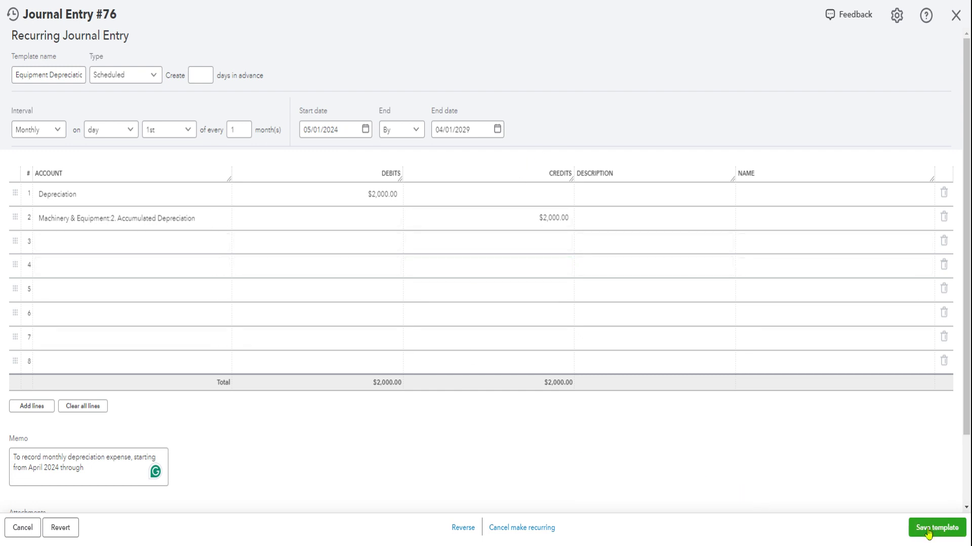
pyautogui.click(306, 128)
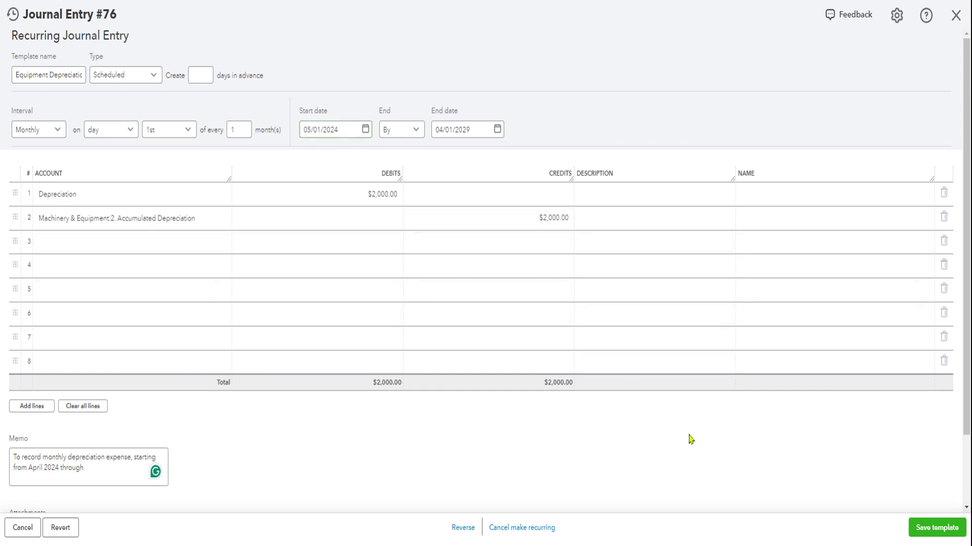
pyautogui.click(935, 531)
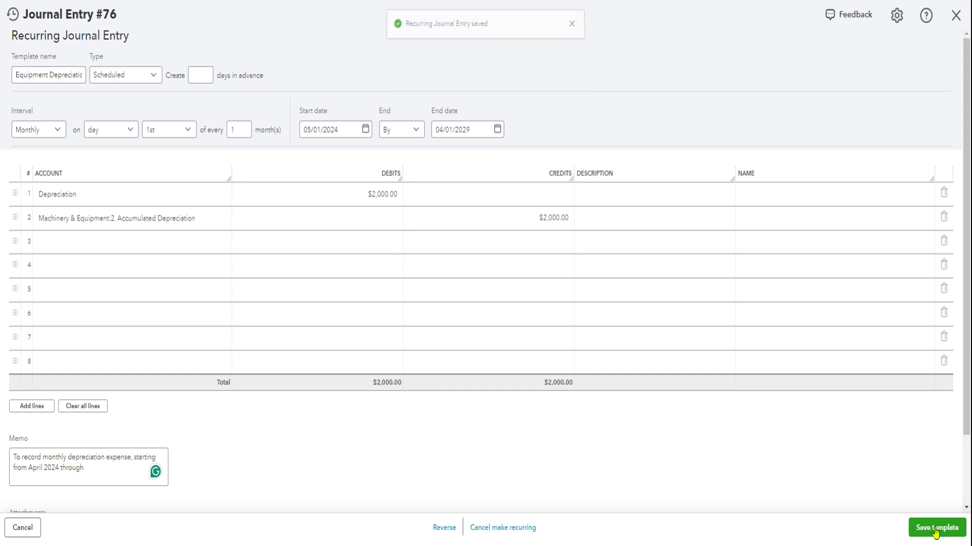
# Open the Balance Sheet report and find Accumulated Depreciation at -2,000.00 under Fixed Assets
pyautogui.click(86, 368)
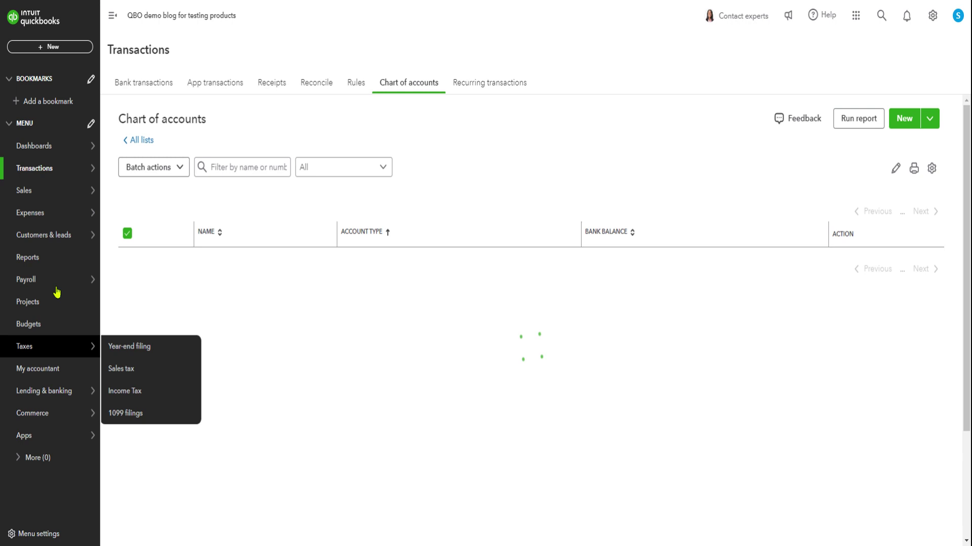
pyautogui.click(28, 259)
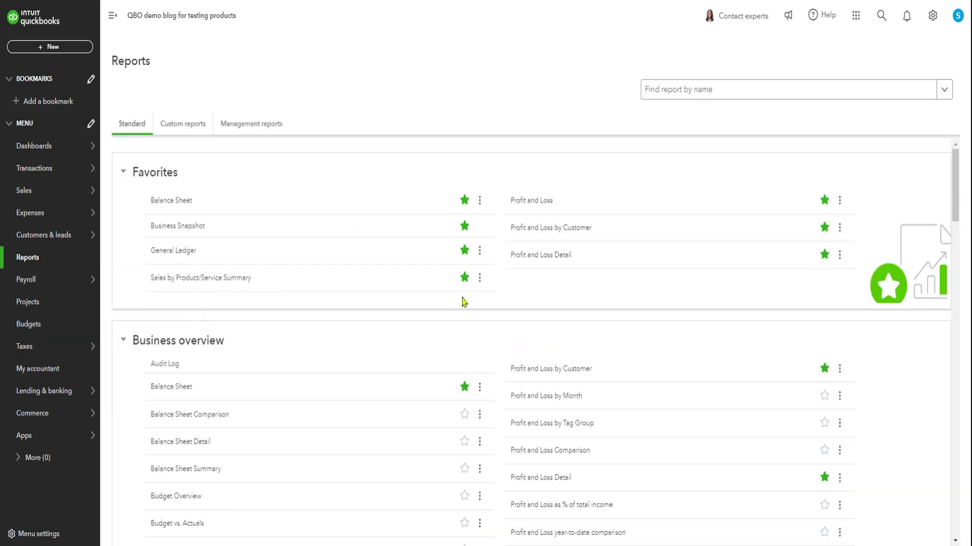
pyautogui.click(159, 202)
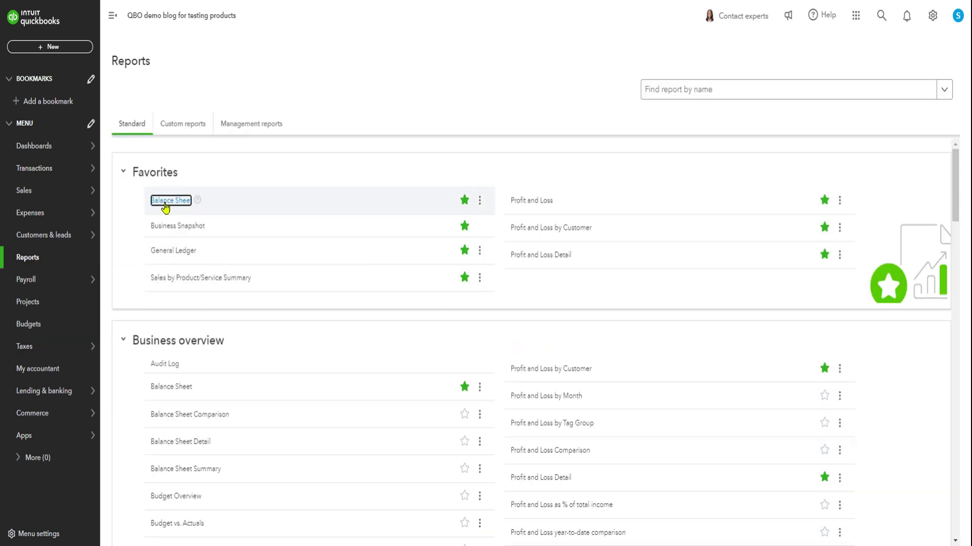
pyautogui.scroll(-5, 654, 257)
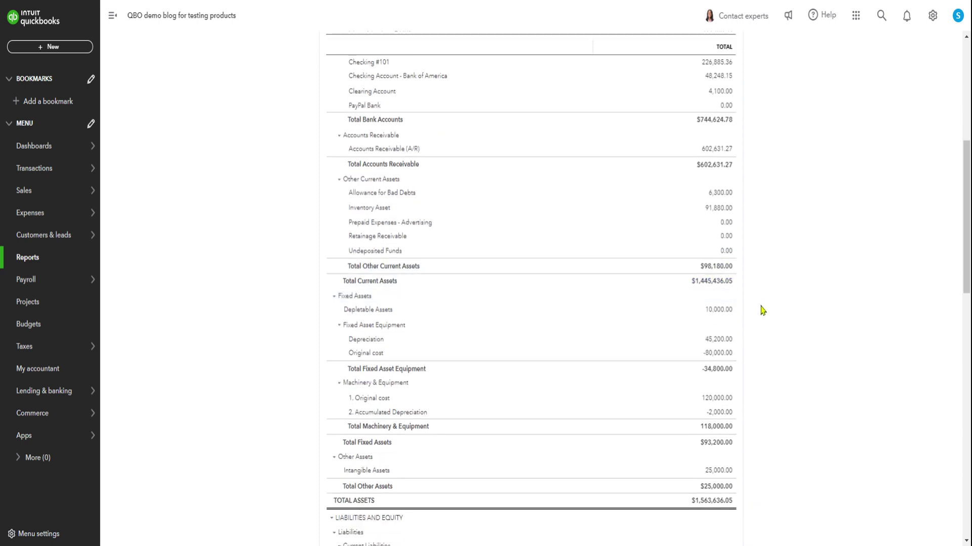